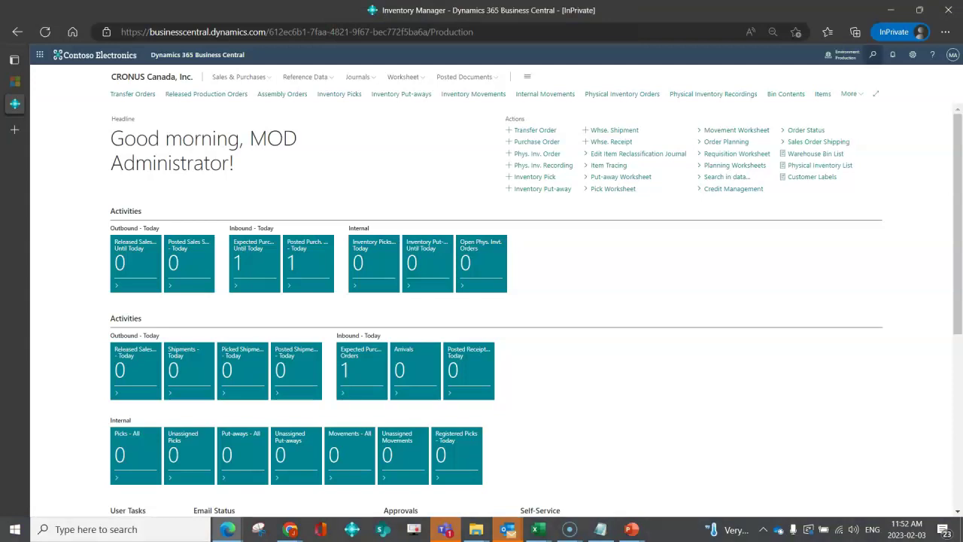
Step: Find the Sales Orders list and open the first Adatum Corporation order, dated 4/2/2022
key("alt+q")
type("sales ord")
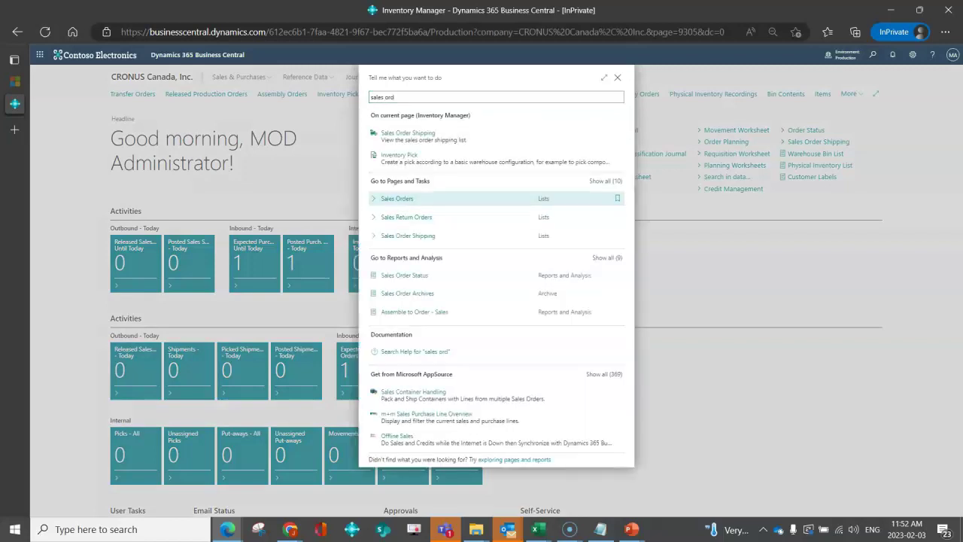
key("Return")
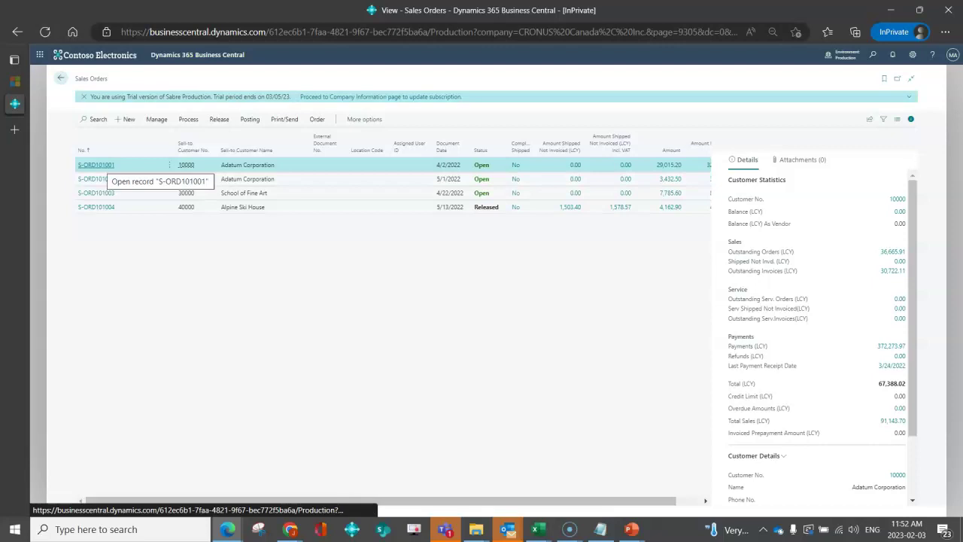
left_click(96, 165)
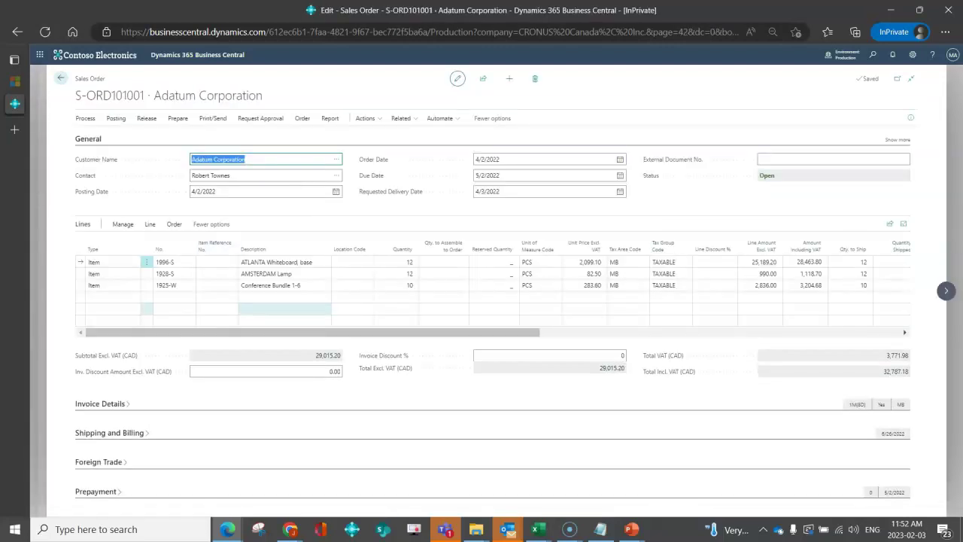
Step: Create a new related Sabre Assembly order from the Conference Bundle 1-6 sales line and acknowledge the due date notice
left_click(278, 285)
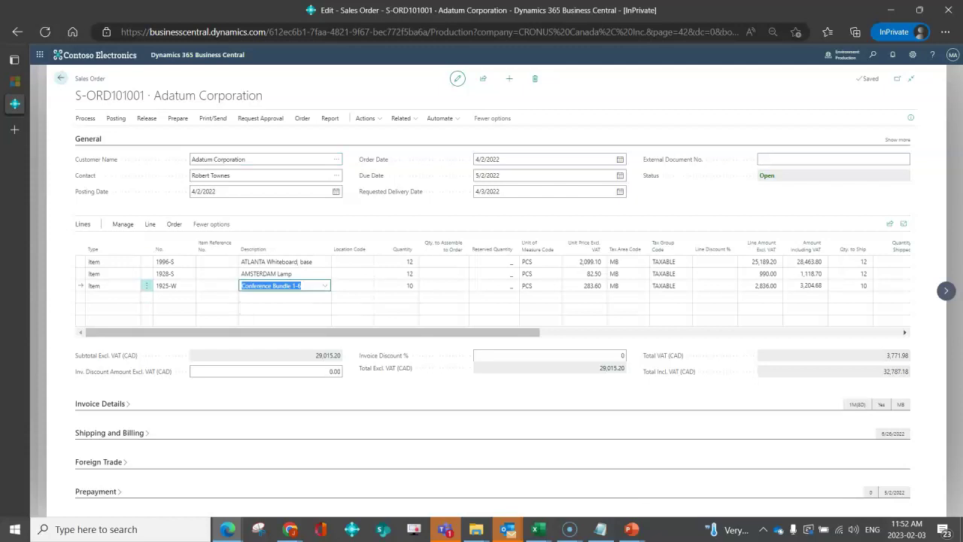
left_click(397, 285)
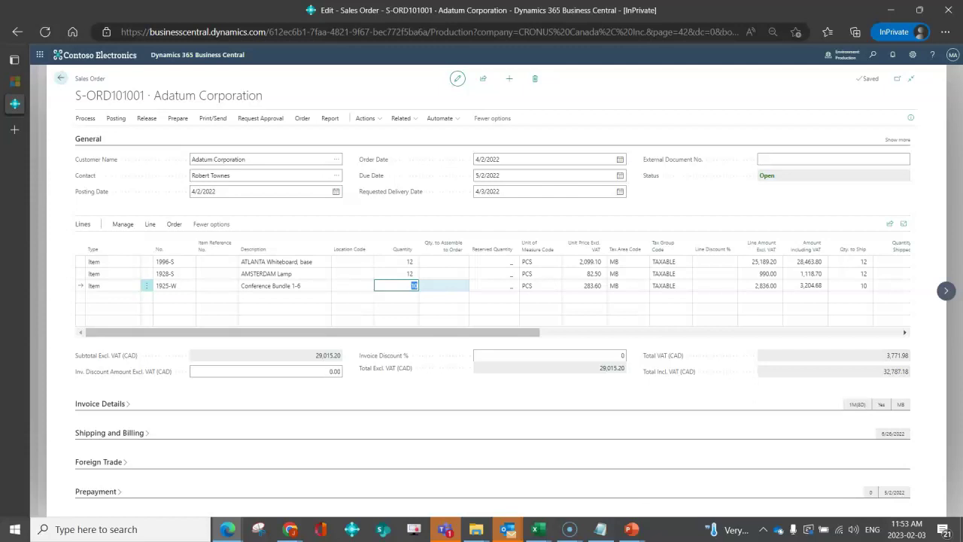
left_click(150, 224)
left_click(452, 241)
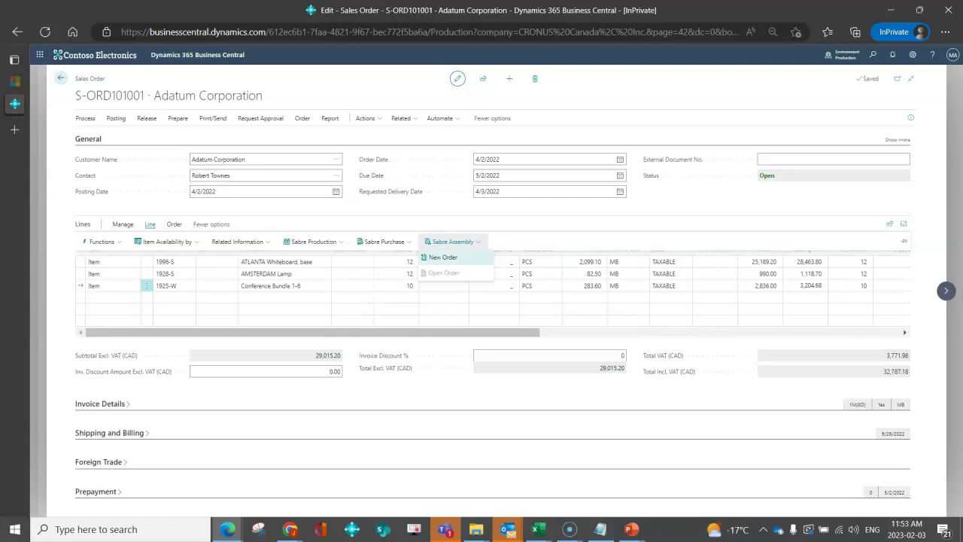
left_click(442, 257)
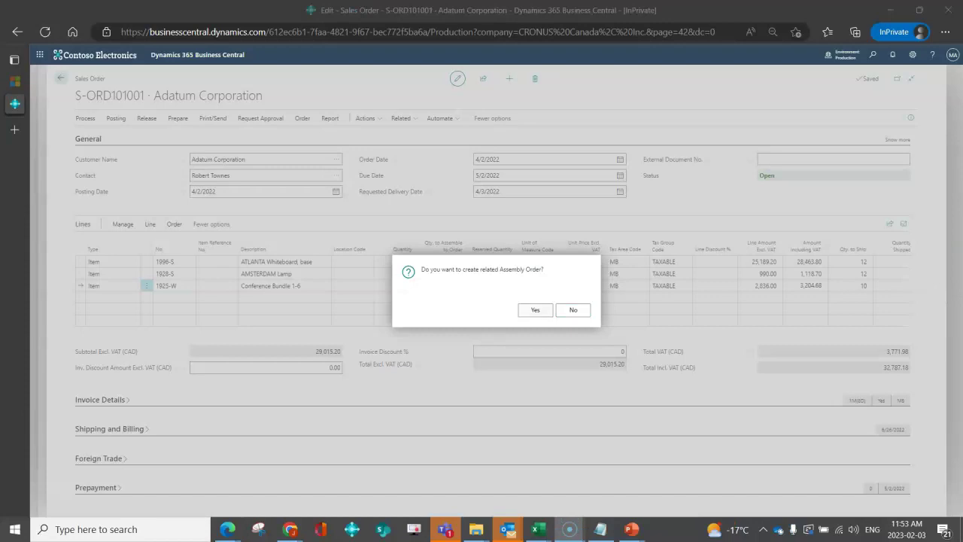
left_click(536, 309)
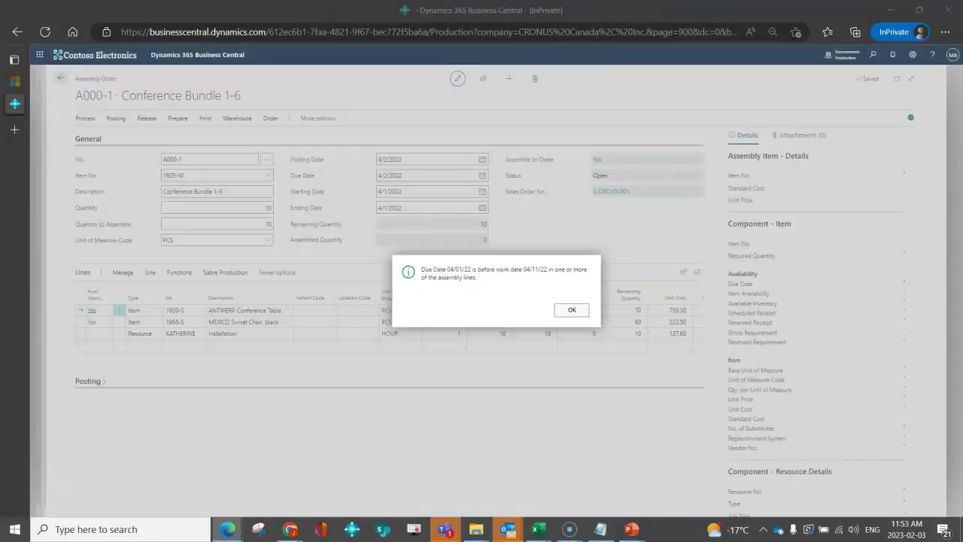
left_click(572, 310)
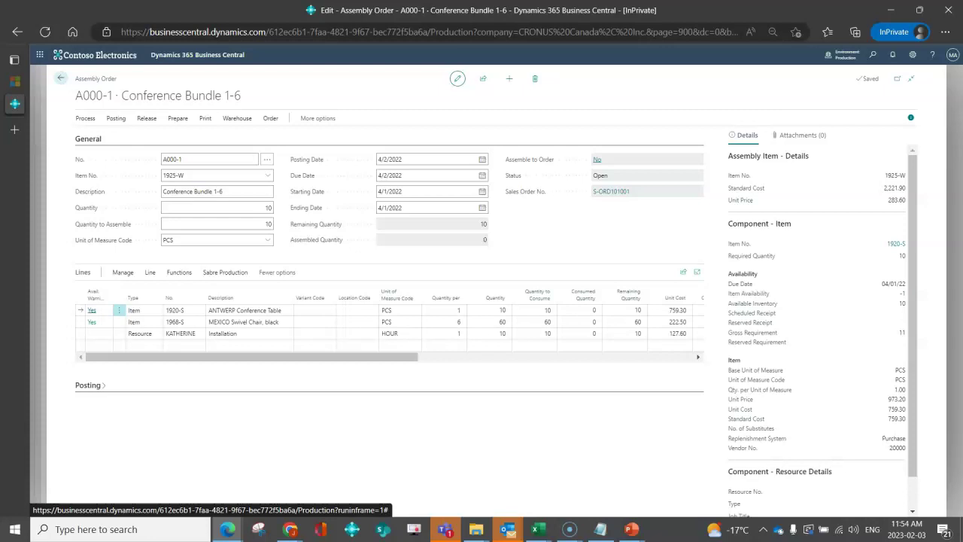
Step: Check the assembly order's Quantity and Quantity to Assemble fields, and view the sales order it is linked to
left_click(226, 207)
left_click(226, 223)
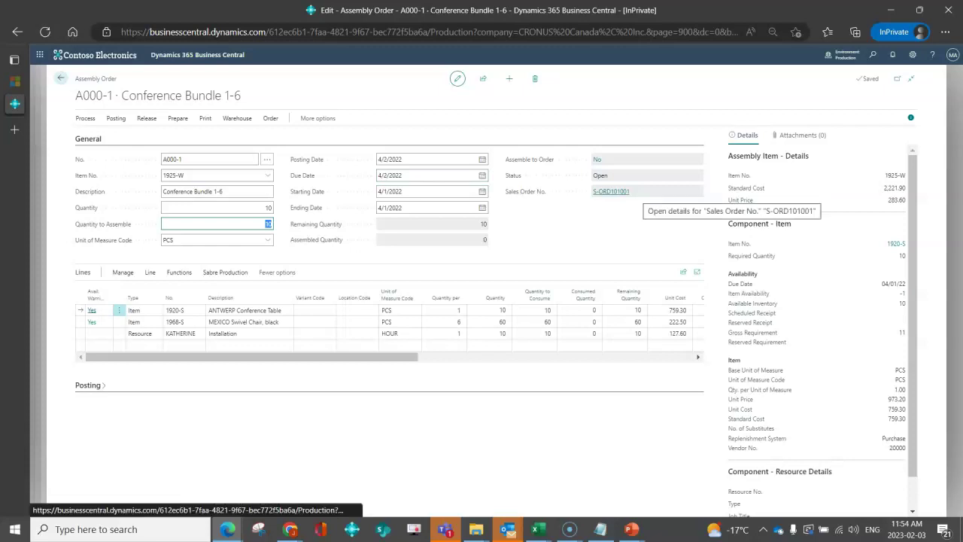
left_click(611, 191)
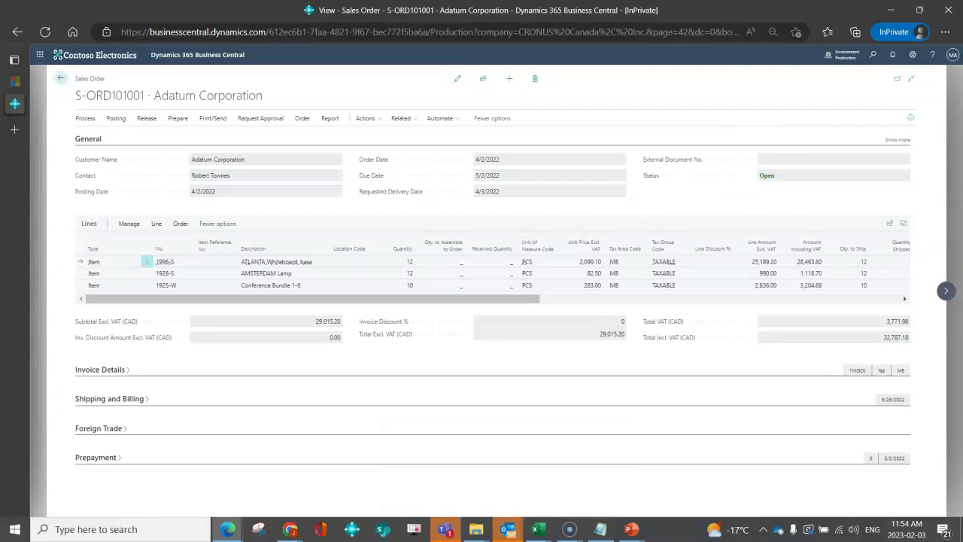
left_click(61, 78)
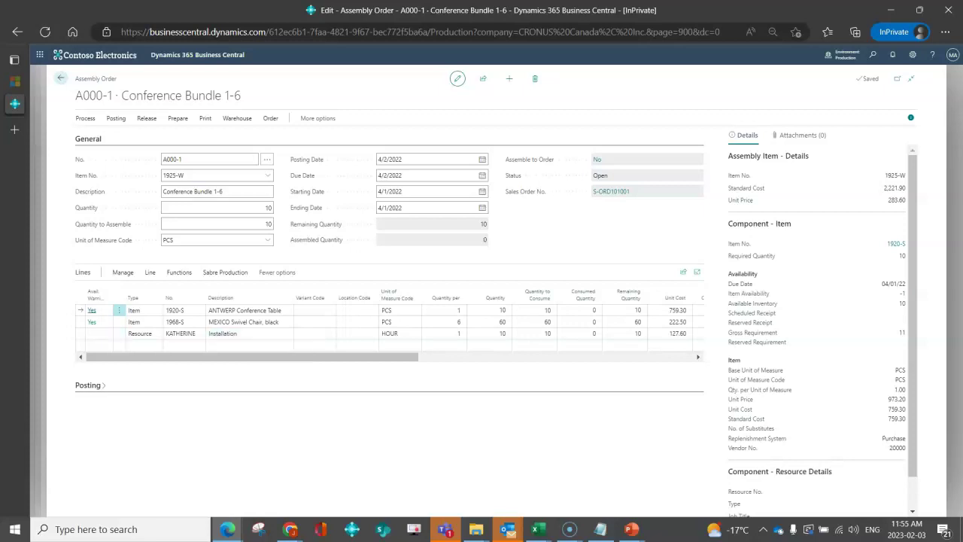
Step: Return to the sales order and open the existing Sabre Assembly order from its Conference Bundle 1-6 line
left_click(61, 79)
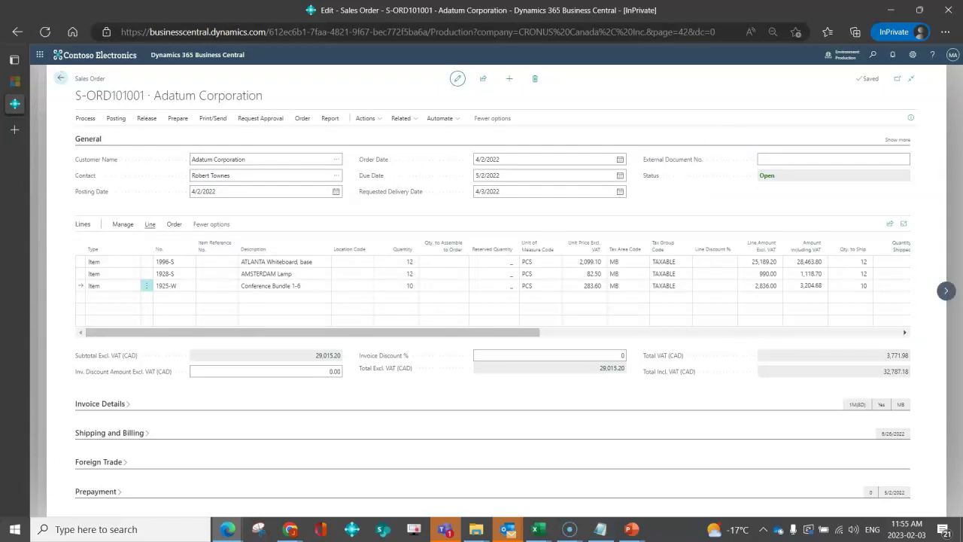
left_click(149, 223)
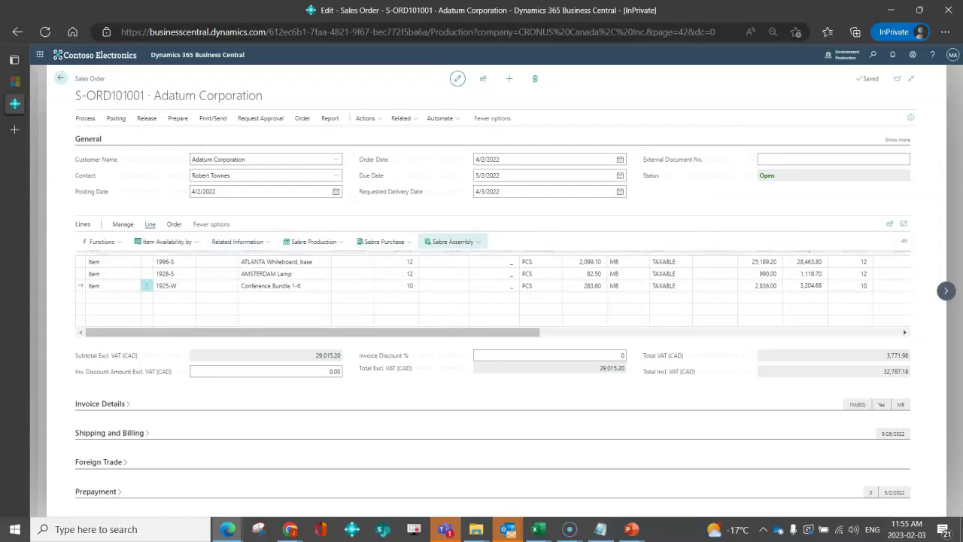
left_click(453, 241)
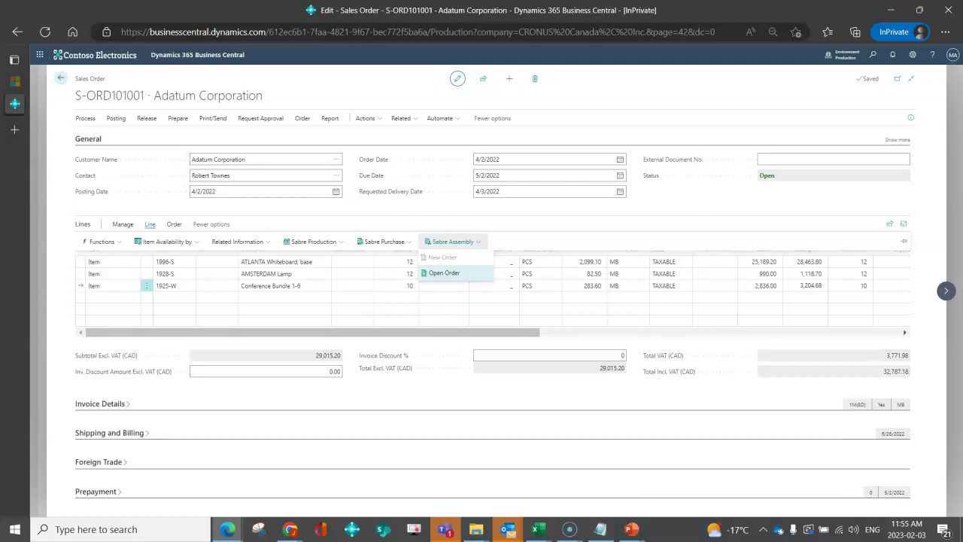
left_click(448, 273)
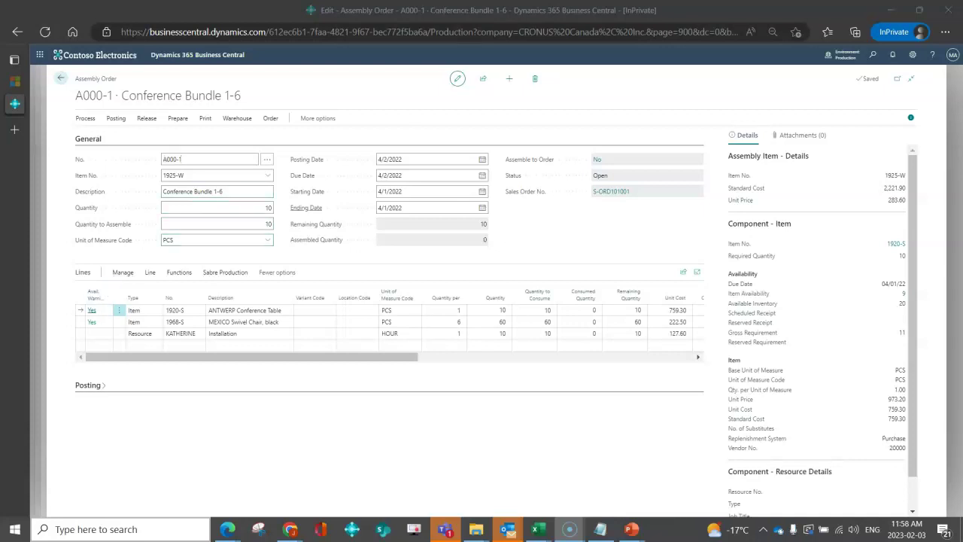
Step: Set the assembly order's Quantity to Assemble to 3
key("Tab")
key("Tab")
left_click(216, 224)
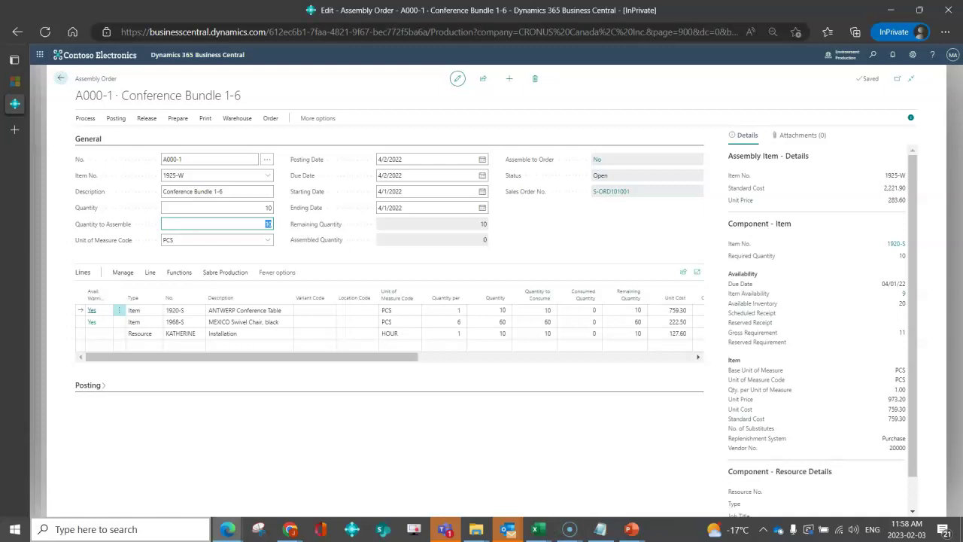
type("3")
key("Tab")
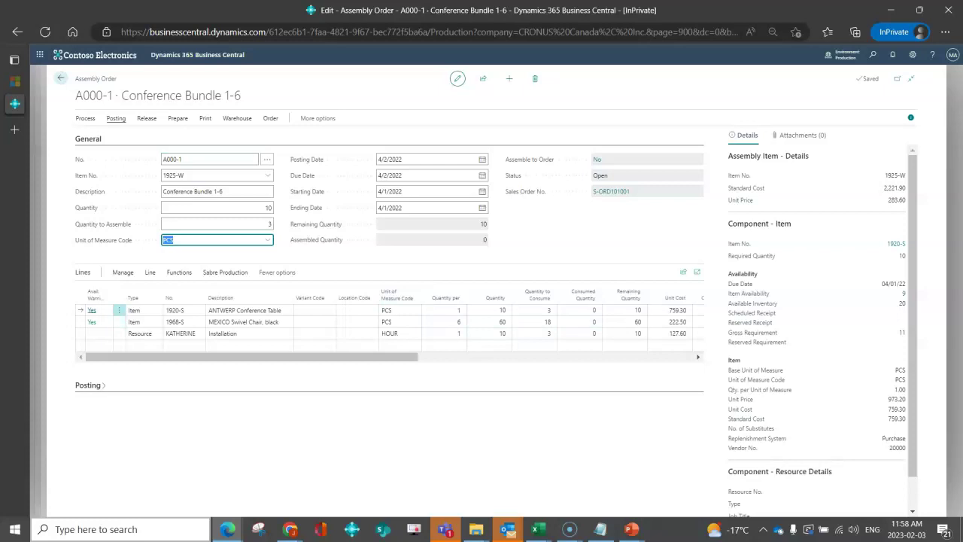
Step: Post the partial assembly of Conference Bundle 1-6 and confirm the posting
left_click(116, 118)
left_click(92, 135)
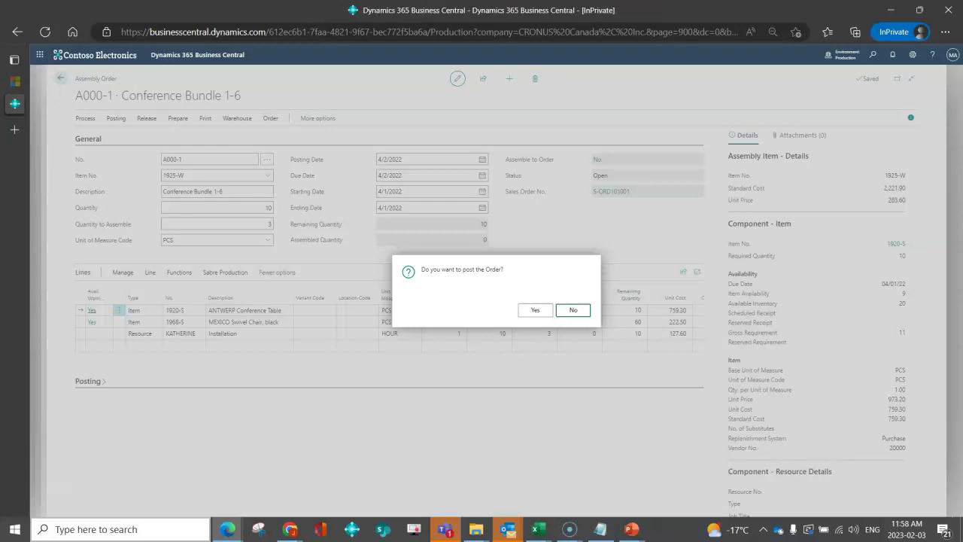
left_click(536, 310)
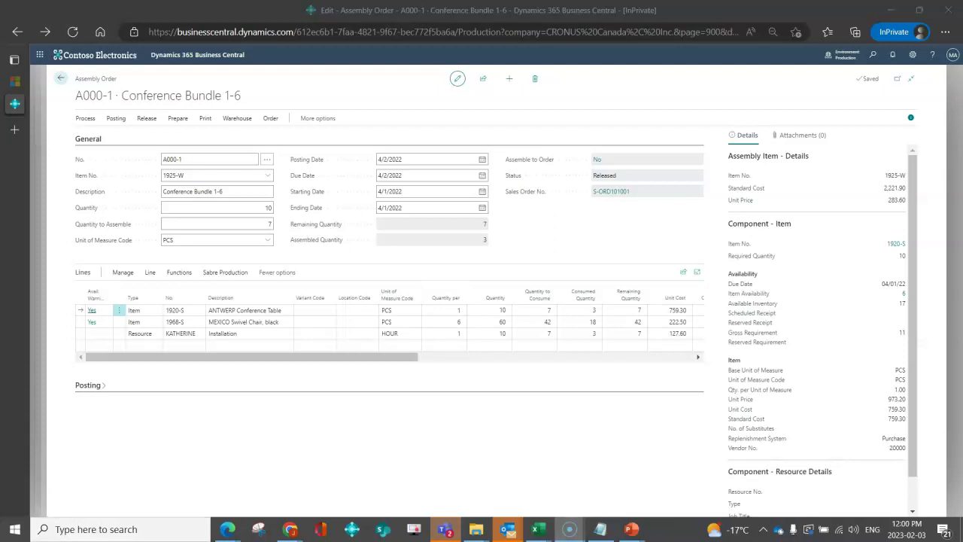
Step: Open the item card for 1925-W Conference Bundle 1-6 from the assembly order's item selection list
left_click(900, 190)
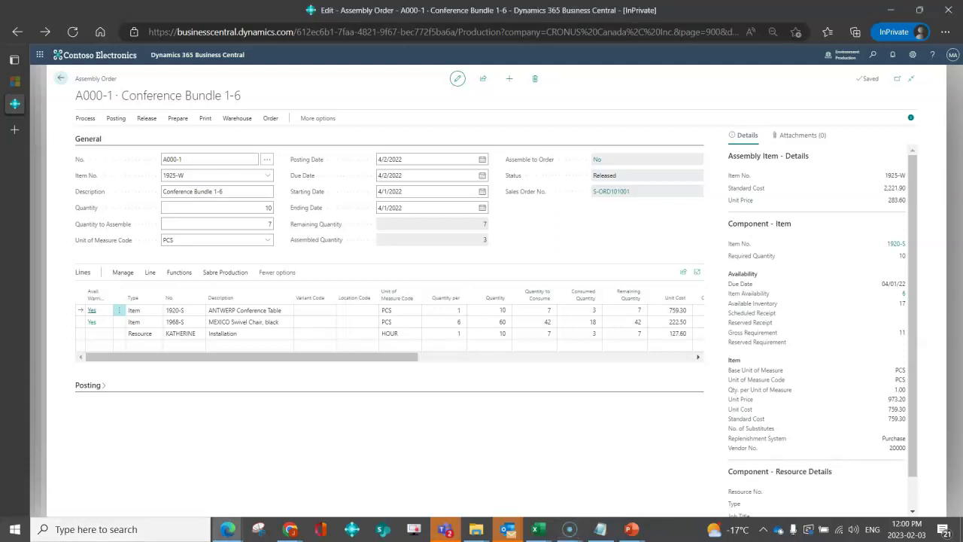
left_click(213, 175)
left_click(267, 176)
left_click(338, 274)
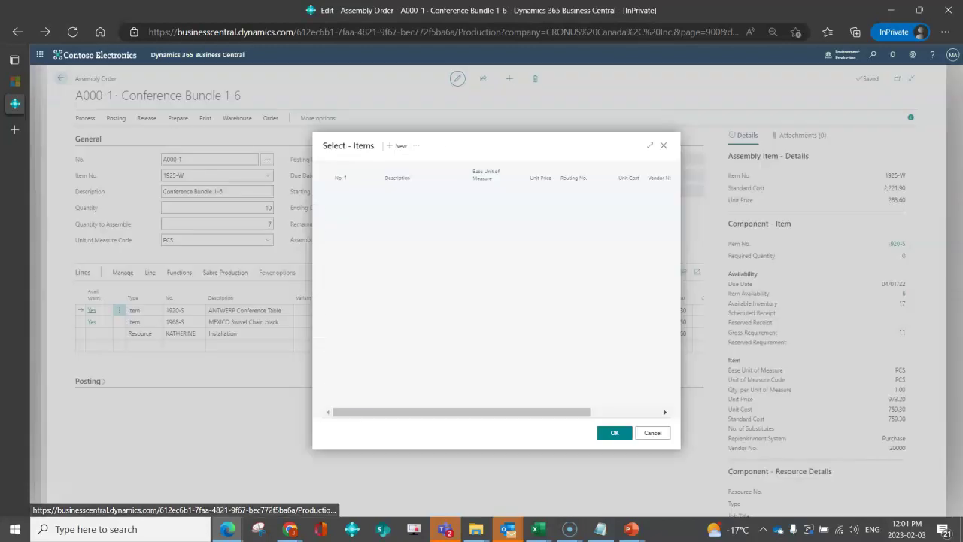
left_click(443, 145)
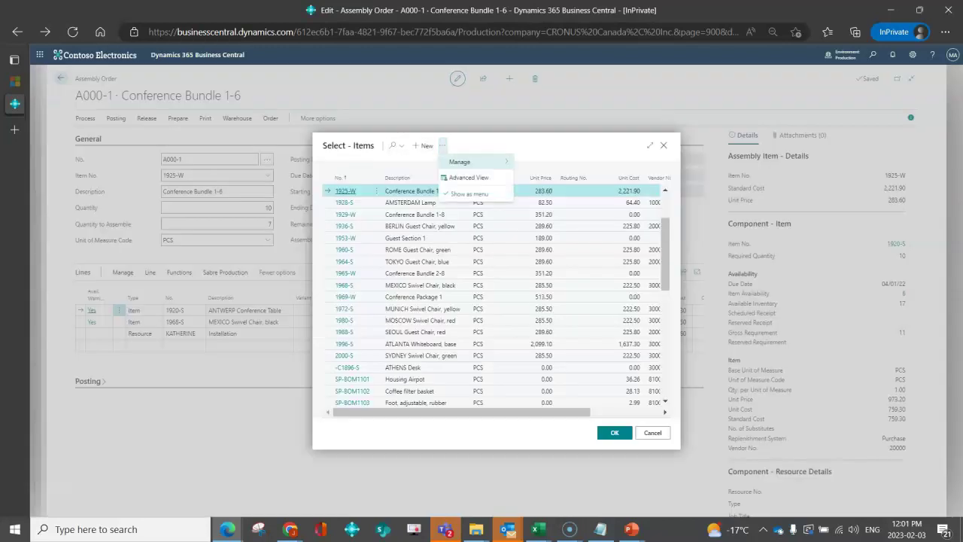
mouse_move(476, 162)
left_click(536, 162)
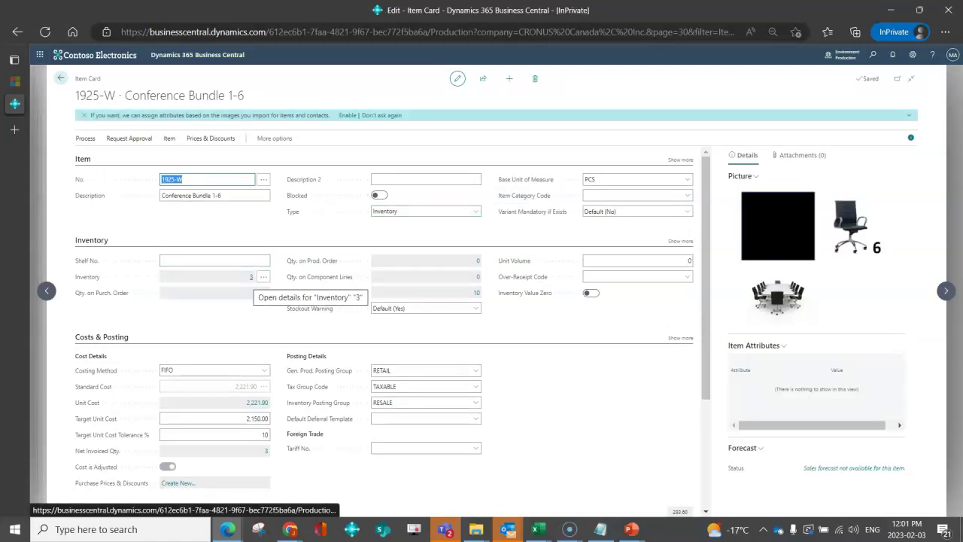
Step: Examine the item ledger entries behind the bundle's inventory quantity in full width, and return to the assembly order
left_click(252, 277)
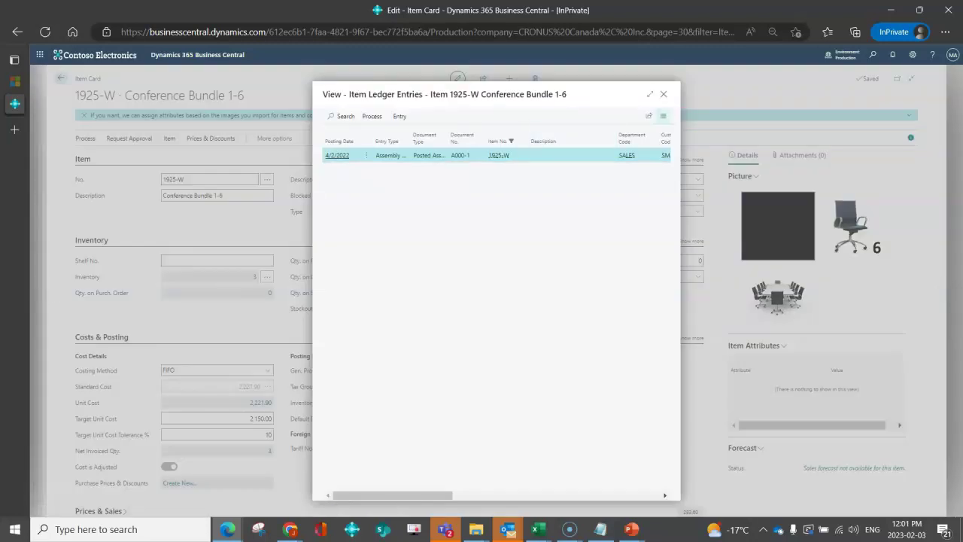
left_click(650, 94)
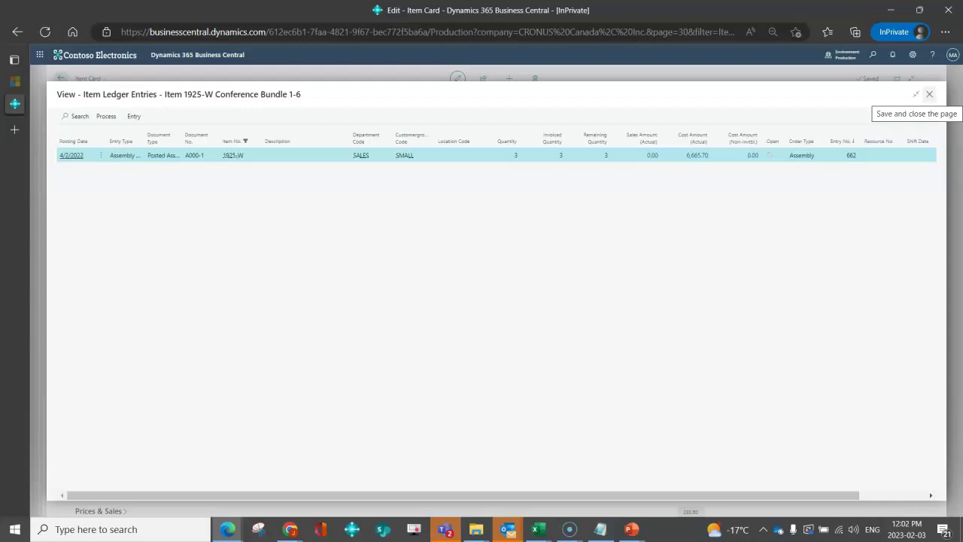
left_click(930, 94)
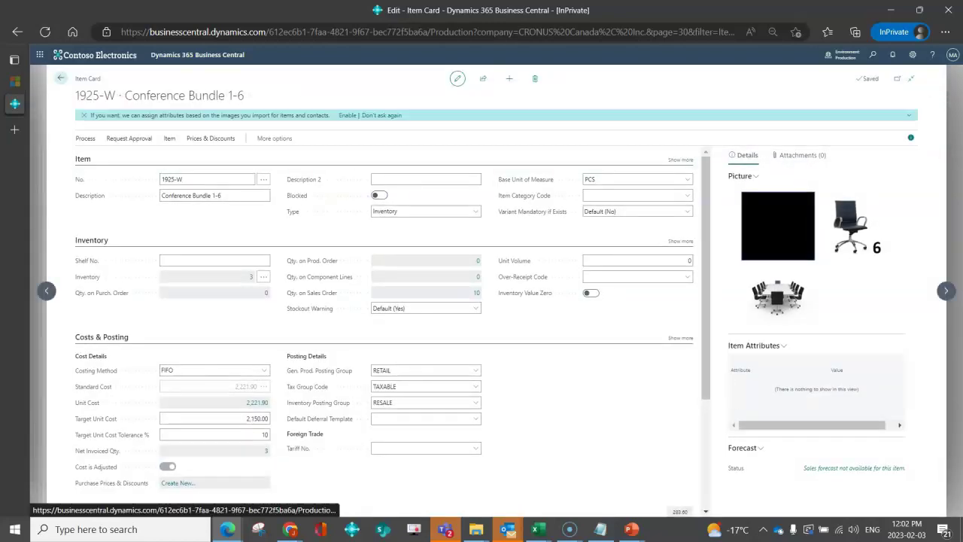
left_click(61, 78)
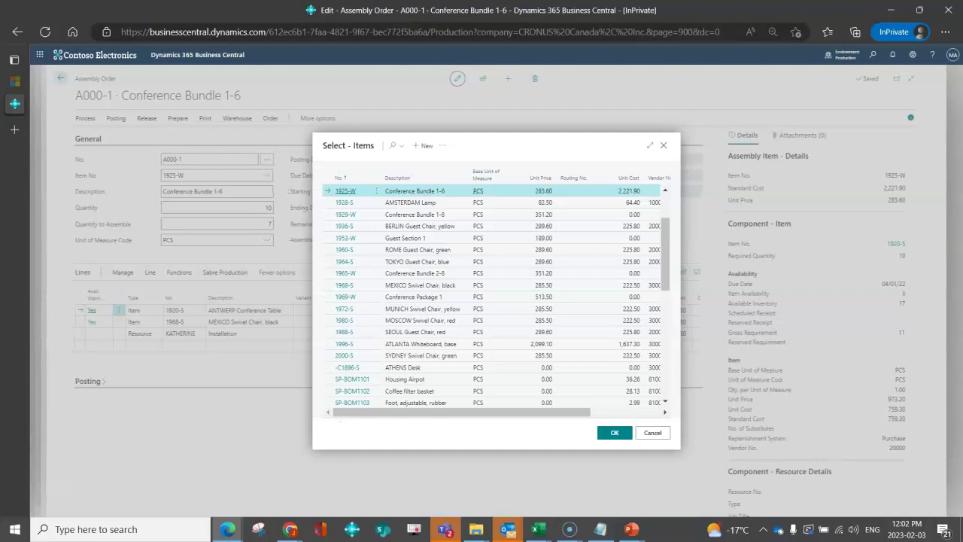
left_click(664, 145)
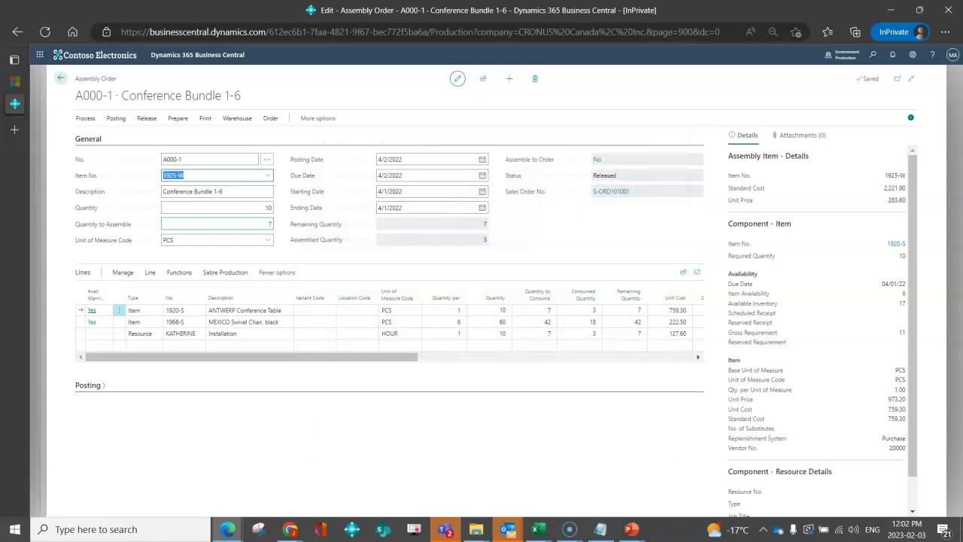
Step: Set the assembly order's Quantity to Assemble to 2 and its Posting Date to 4/5/2022
left_click(217, 223)
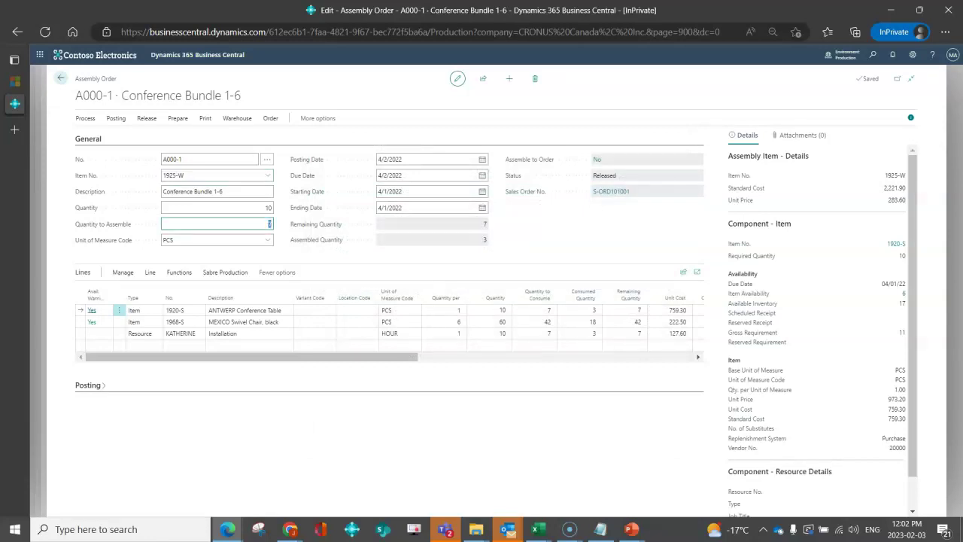
type("1")
left_click(482, 159)
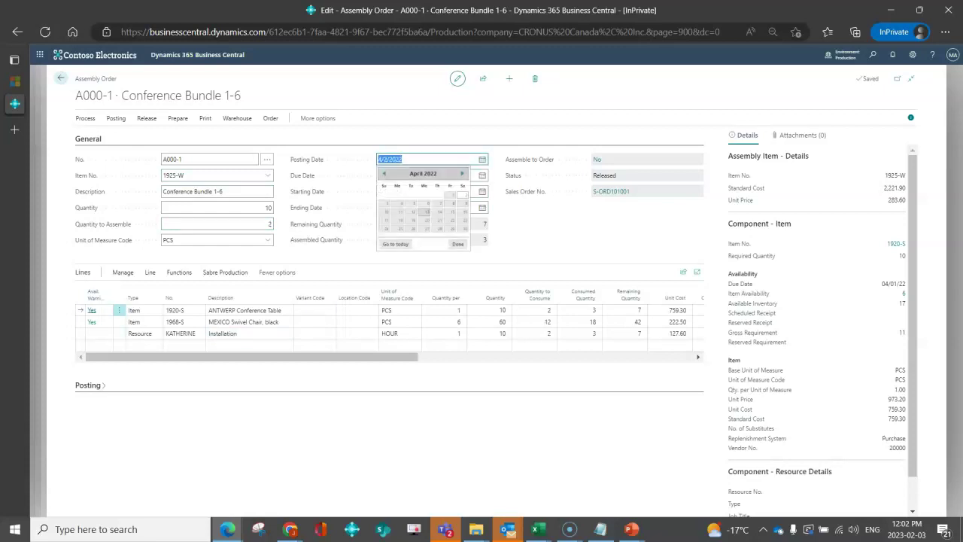
left_click(411, 203)
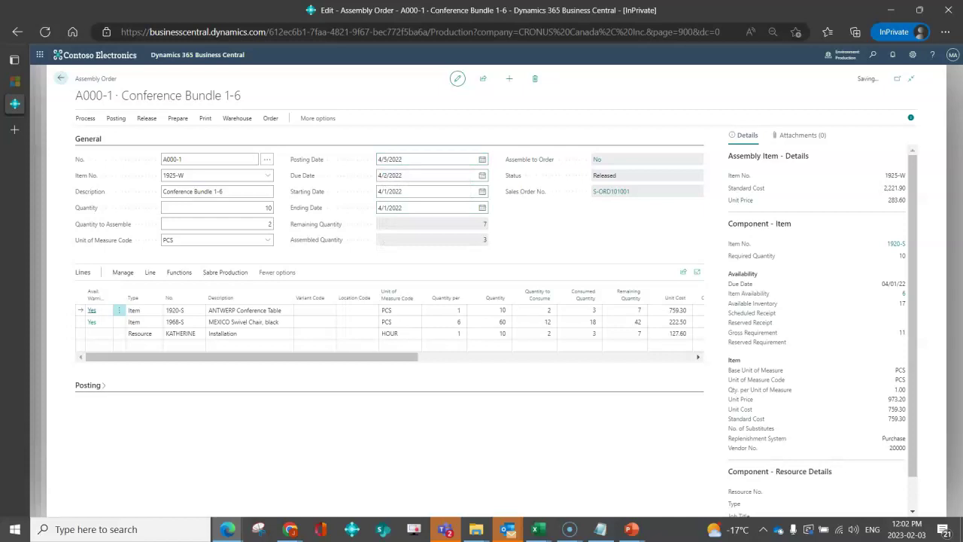
Step: Post the second partial assembly and return to the sales order
left_click(116, 118)
left_click(94, 136)
key("Escape")
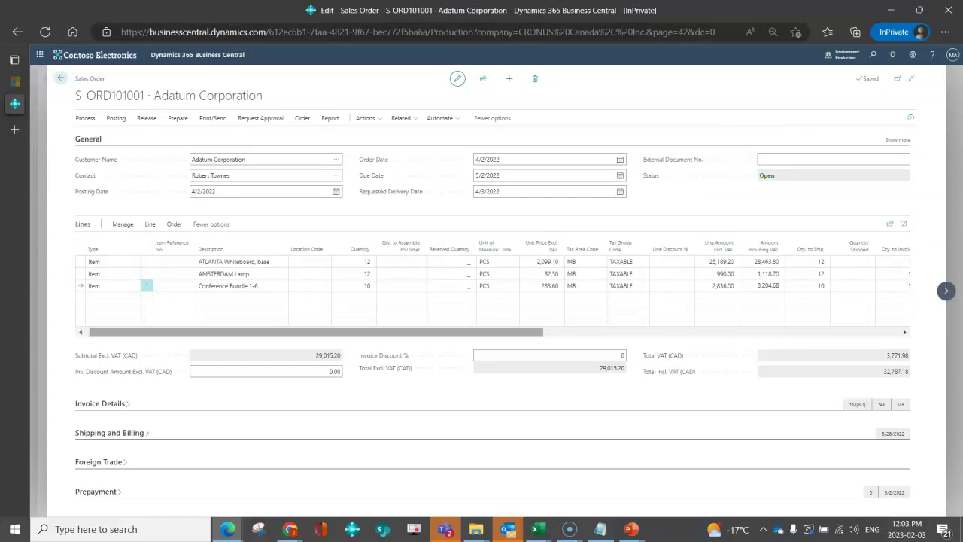
Step: Set the sales order's Posting Date to 4/4/2022
left_click_drag(316, 332, 378, 332)
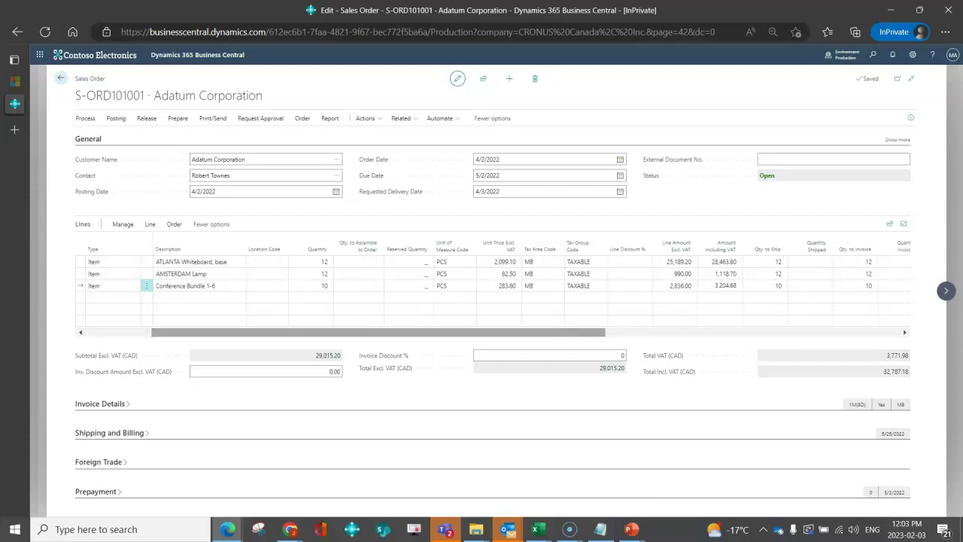
left_click(336, 191)
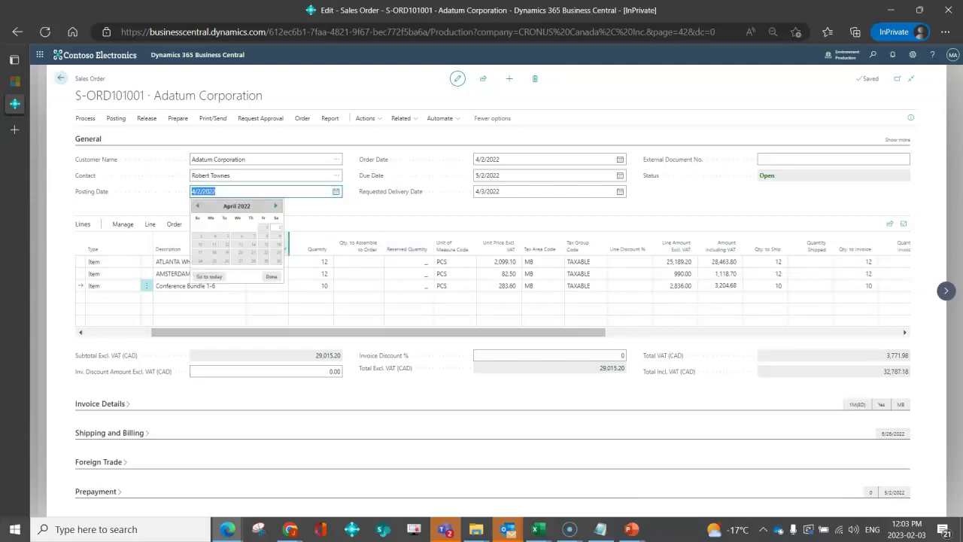
left_click(213, 236)
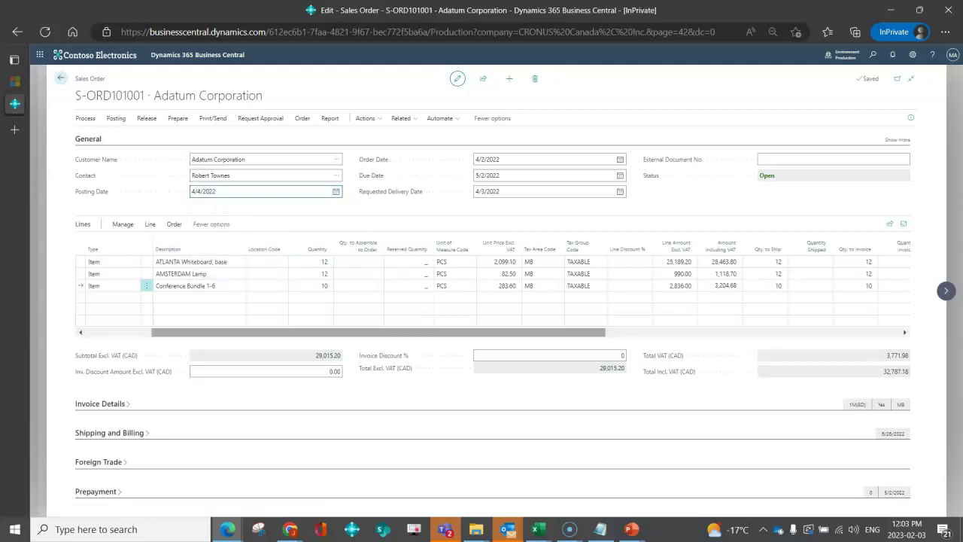
Step: Clear Qty. to Ship on the ATLANTA Whiteboard and AMSTERDAM Lamp lines and set it to 3 for Conference Bundle 1-6
left_click_drag(326, 331, 444, 332)
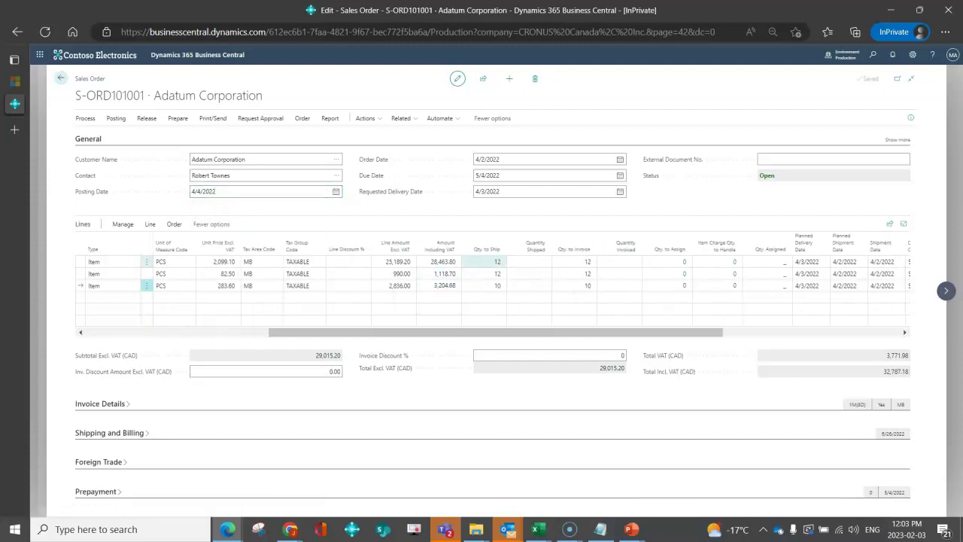
left_click(484, 261)
key("Delete")
key("Down")
key("Delete")
key("Down")
type("3")
key("Tab")
Step: Post the sales order with the Ship option only
left_click_drag(496, 332, 312, 332)
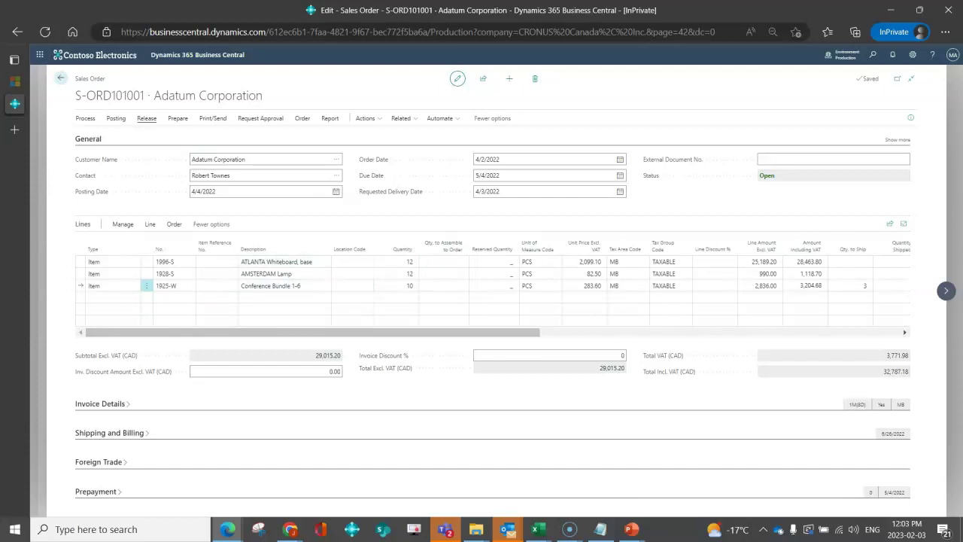
left_click(116, 119)
left_click(94, 135)
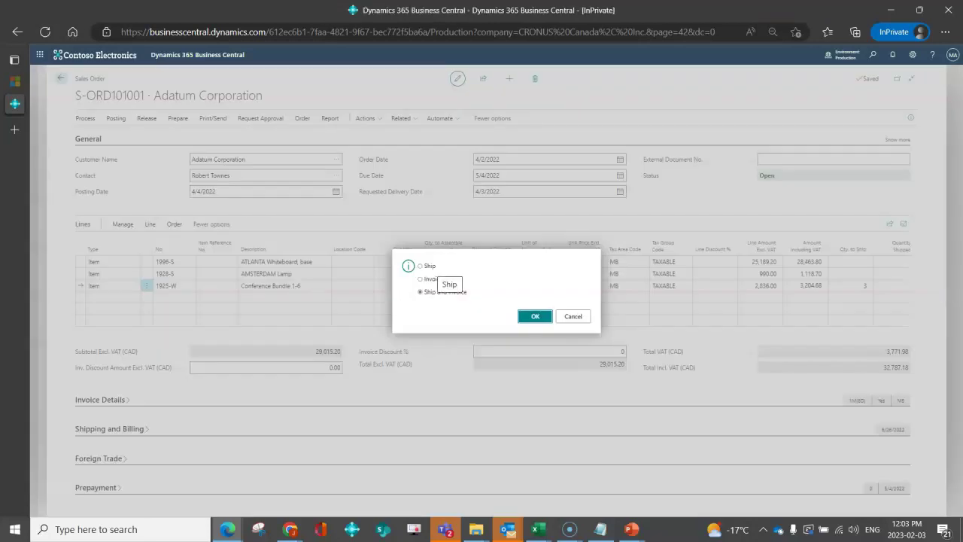
left_click(420, 266)
left_click(535, 316)
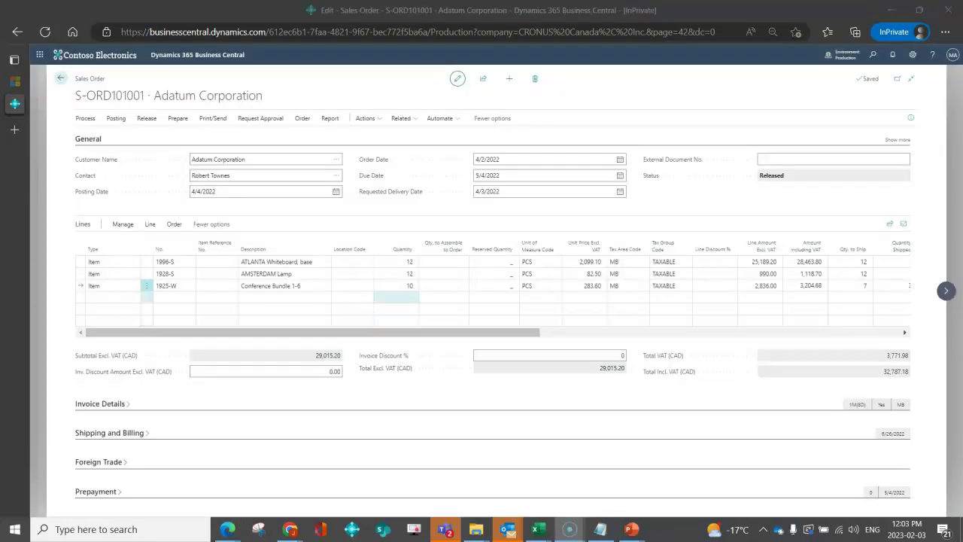
Step: Check the Qty. to Ship and Quantity Shipped values on the Conference Bundle 1-6 line
scroll(493, 287, "right", 5)
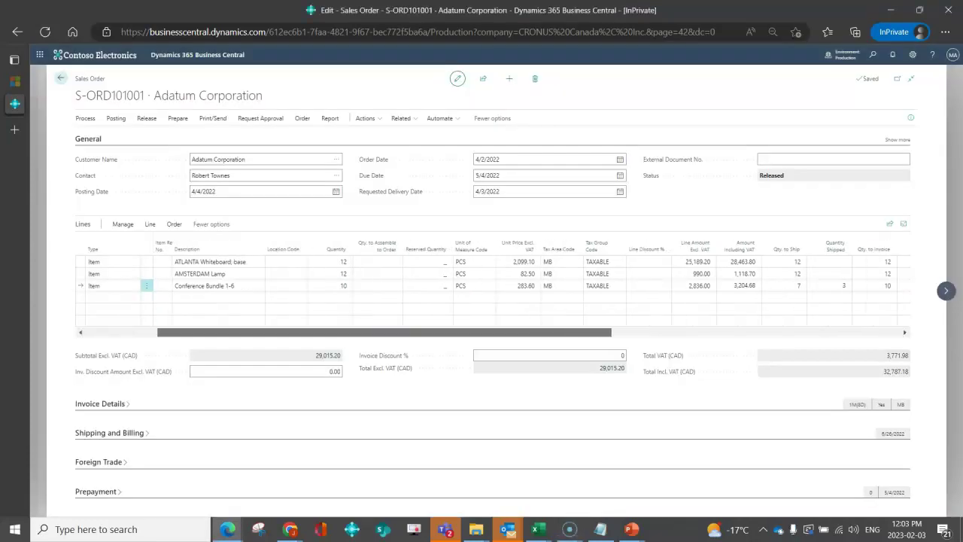
left_click(538, 285)
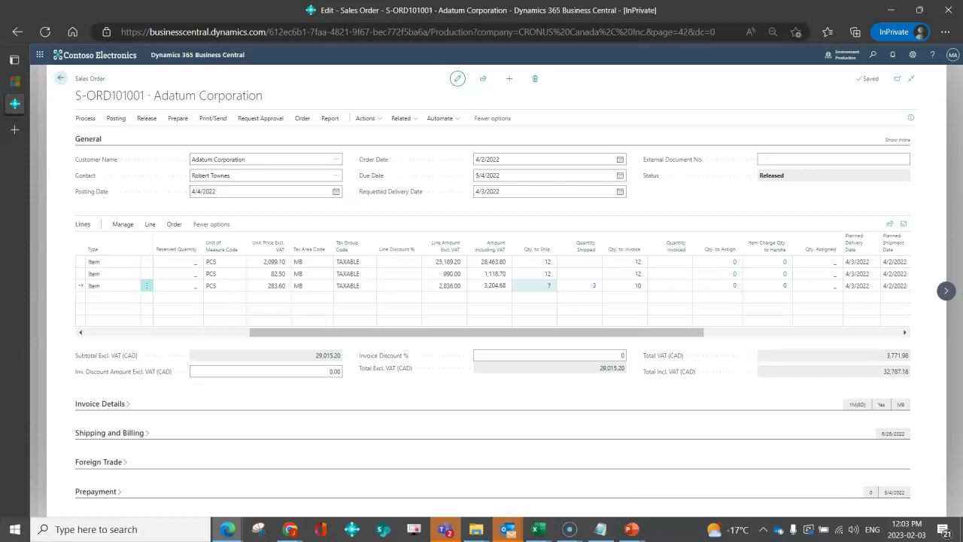
left_click(593, 285)
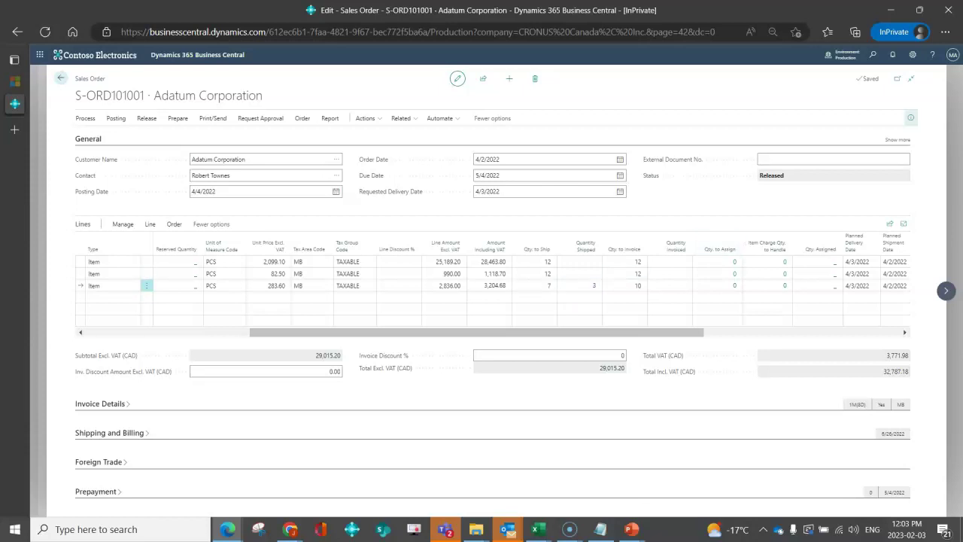
Step: Display the sales line details with item availability for the Conference Bundle 1-6 line
left_click(911, 117)
scroll(817, 331, "down", 5)
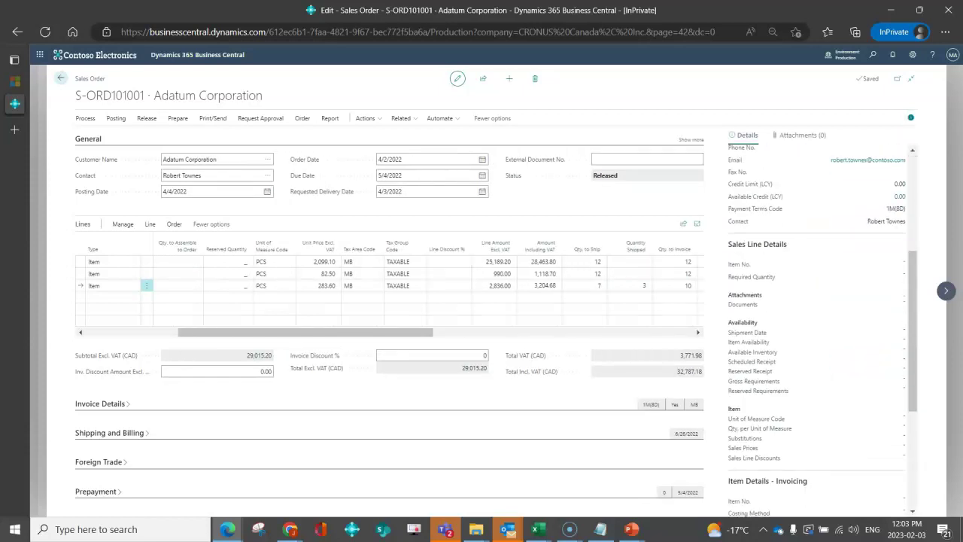